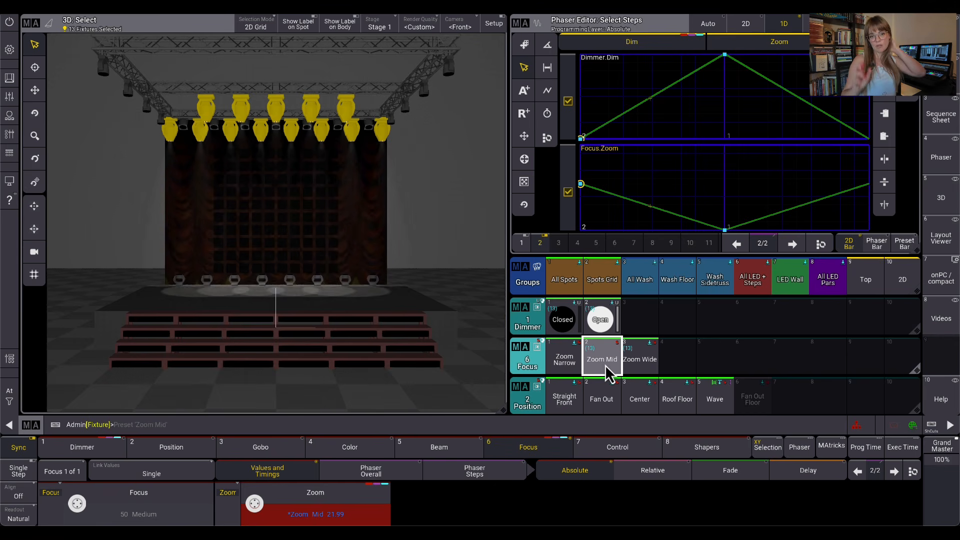
Apply the Zoom Narrow preset to step 2 and set that step's linked phaser width to 39%
{"action": "left_click", "coordinate": [575, 356]}
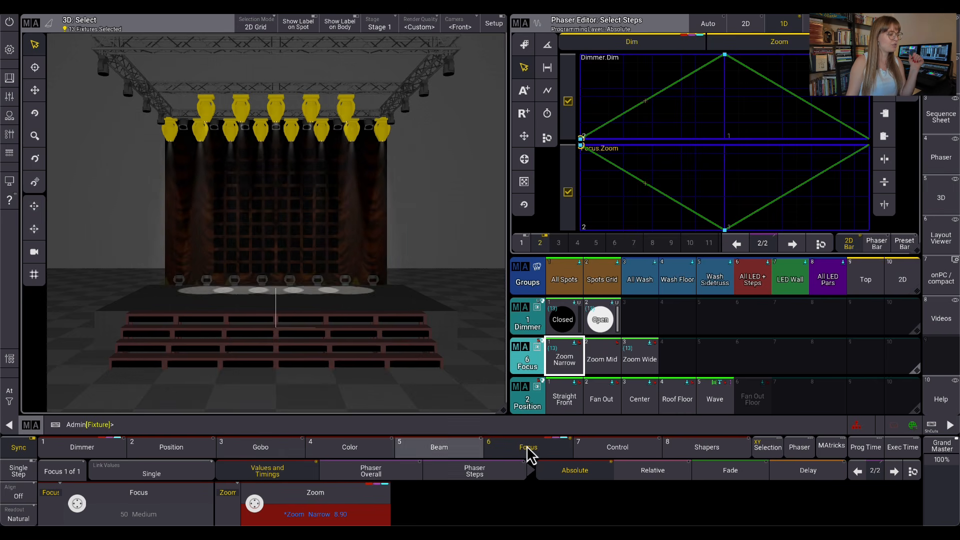
{"action": "left_click", "coordinate": [96, 453]}
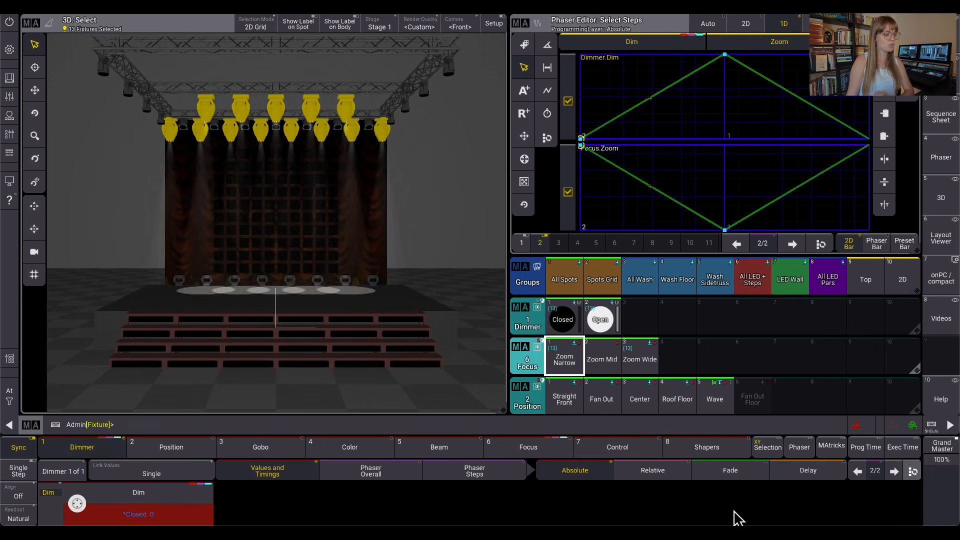
{"action": "left_click", "coordinate": [481, 475]}
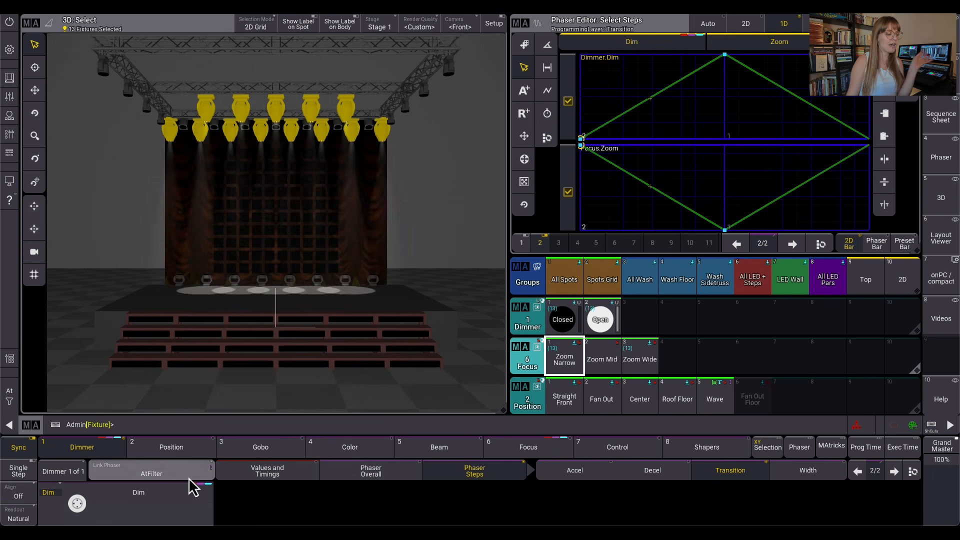
{"action": "left_click", "coordinate": [821, 475]}
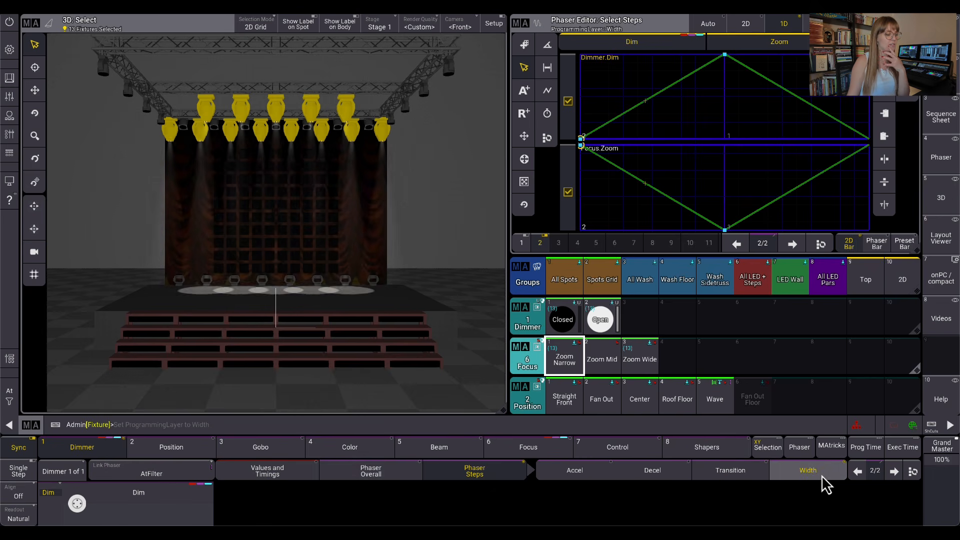
{"action": "left_click_drag", "start_coordinate": [78, 503], "coordinate": [82, 508]}
Set the overall phaser Measure to 2 for the linked dimmer and zoom attributes
{"action": "left_click", "coordinate": [399, 476]}
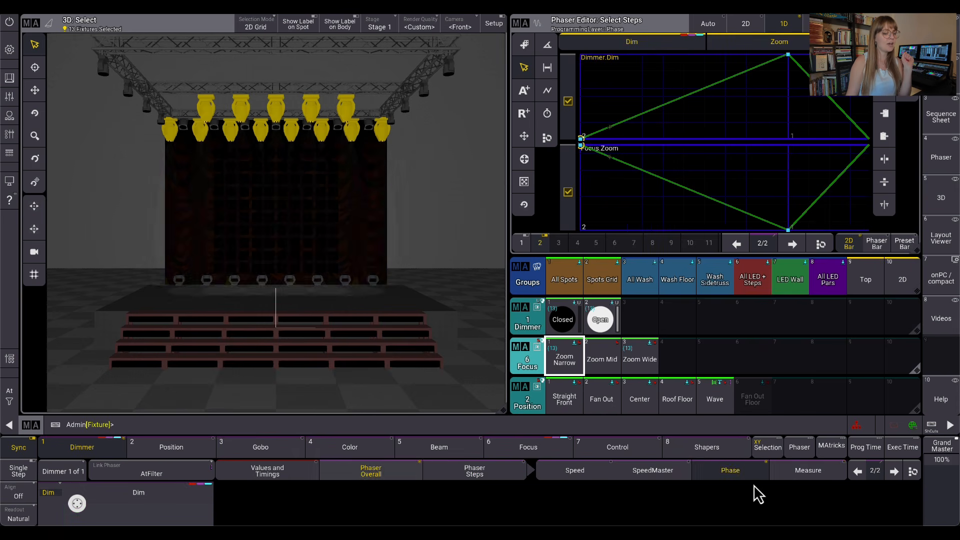
{"action": "left_click", "coordinate": [805, 478]}
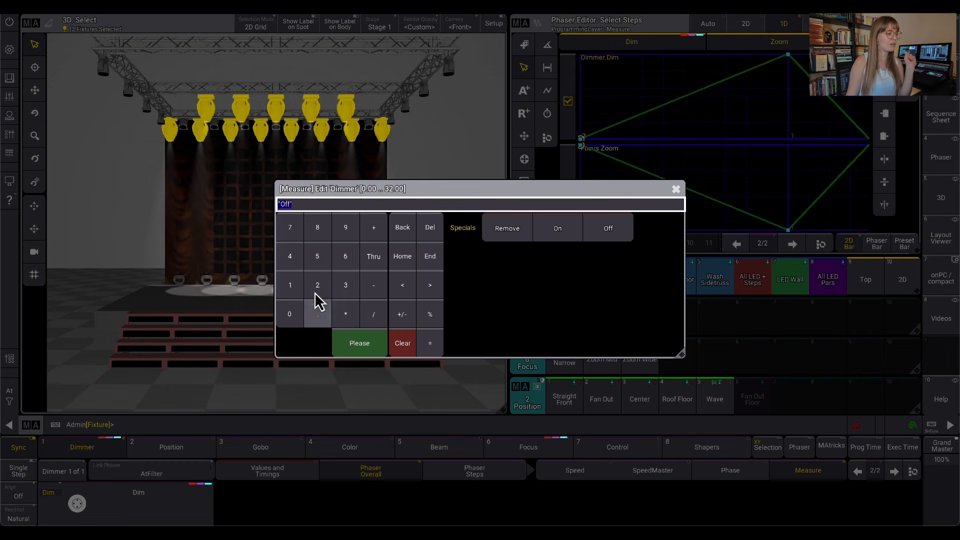
{"action": "left_click", "coordinate": [316, 286]}
{"action": "left_click", "coordinate": [349, 342]}
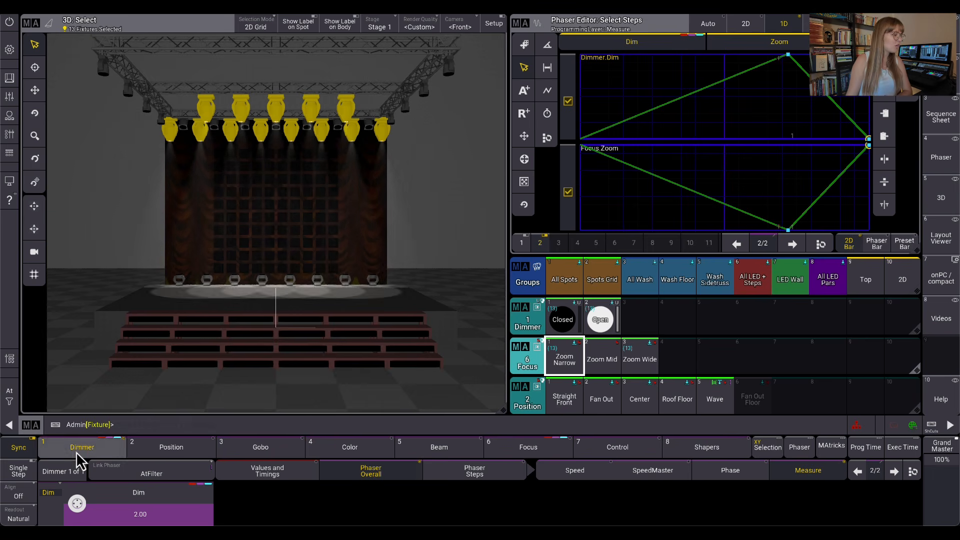
Switch phaser linking to Single and reduce only the dimmer's step 1 width to about 63%
{"action": "left_click", "coordinate": [857, 471]}
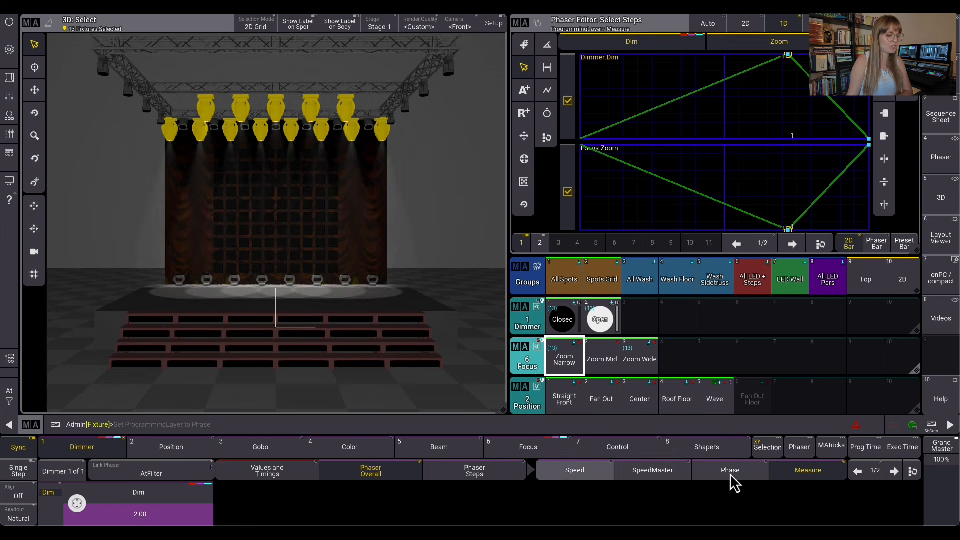
{"action": "left_click", "coordinate": [498, 475]}
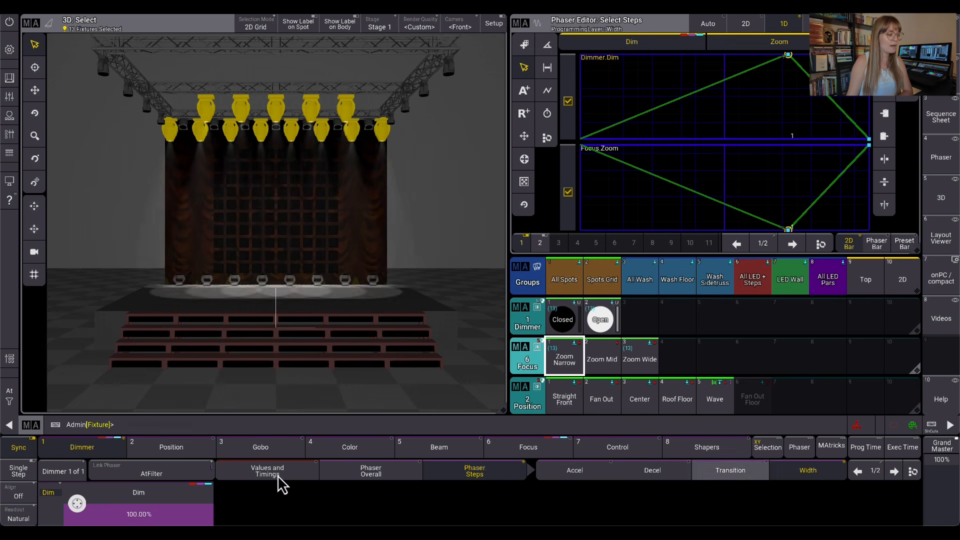
{"action": "left_click", "coordinate": [200, 475]}
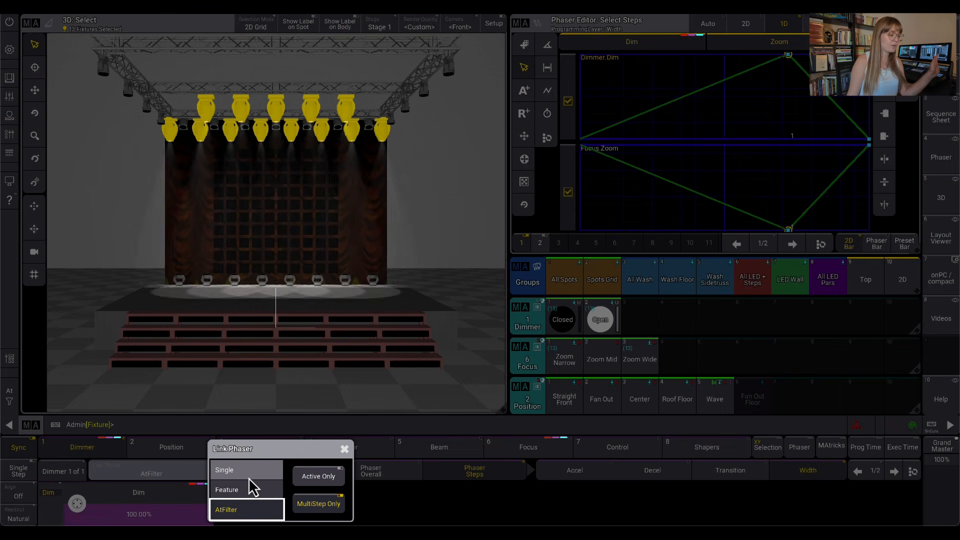
{"action": "left_click", "coordinate": [248, 475]}
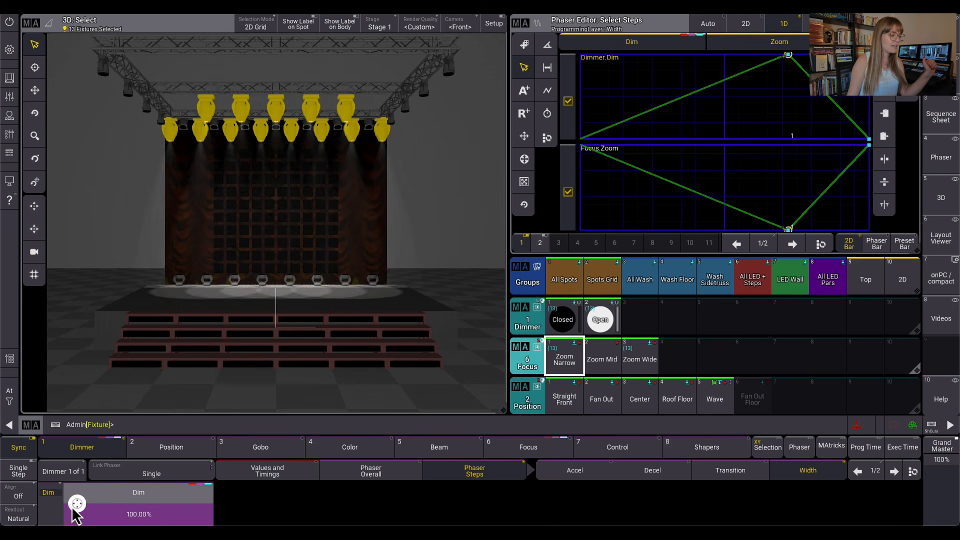
{"action": "scroll", "coordinate": [77, 504], "scroll_direction": "down", "scroll_amount": 5}
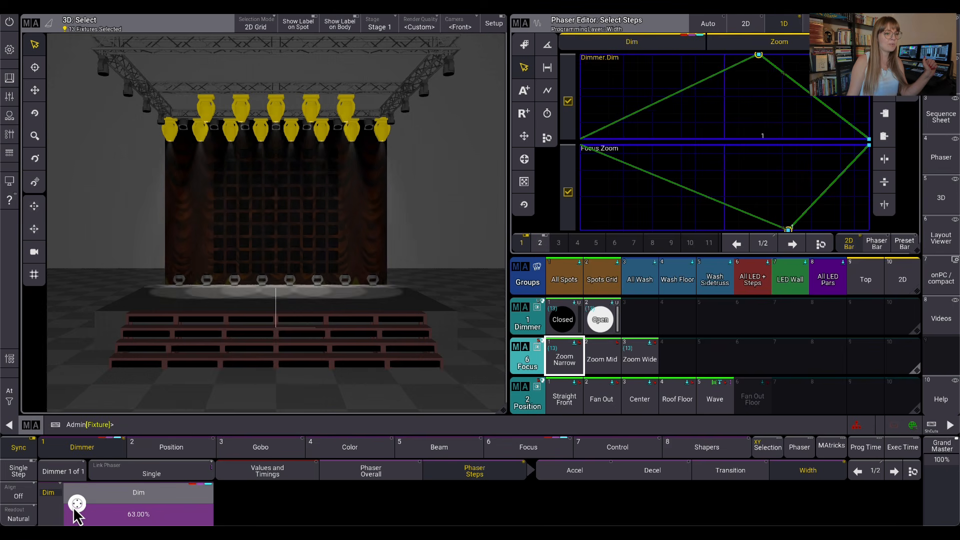
{"action": "scroll", "coordinate": [77, 504], "scroll_direction": "down", "scroll_amount": 3}
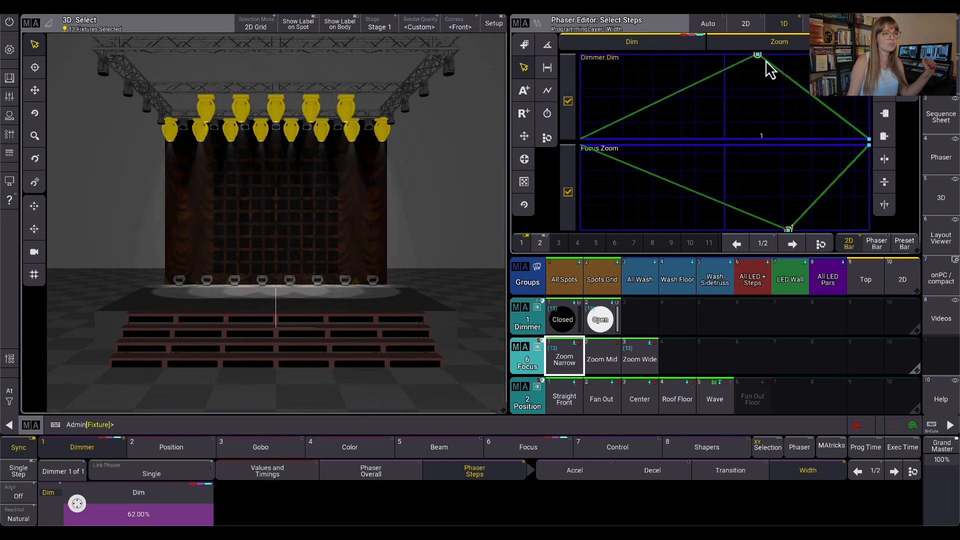
Shorten the dimmer's Transition in phaser step 2 to 16%
{"action": "left_click", "coordinate": [894, 473]}
{"action": "left_click", "coordinate": [710, 471]}
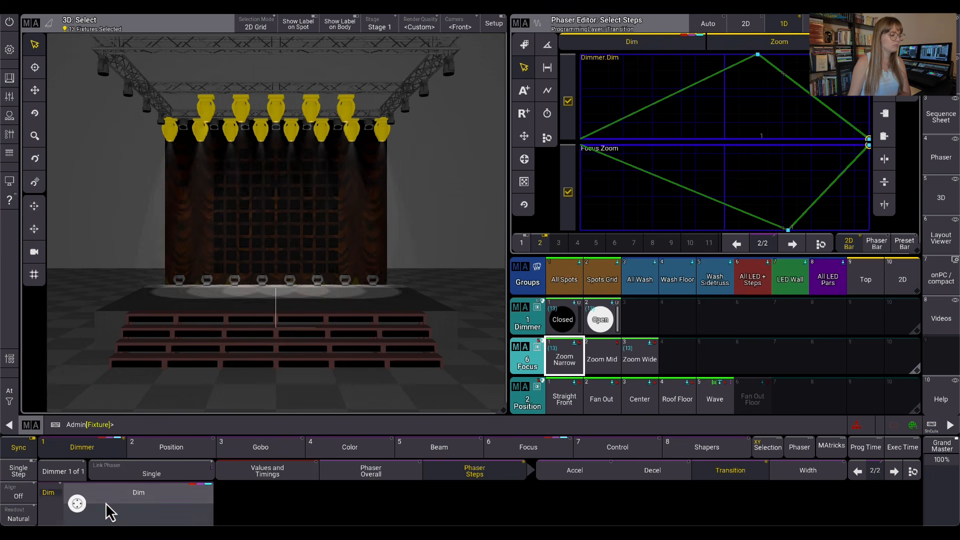
{"action": "left_click", "coordinate": [79, 513]}
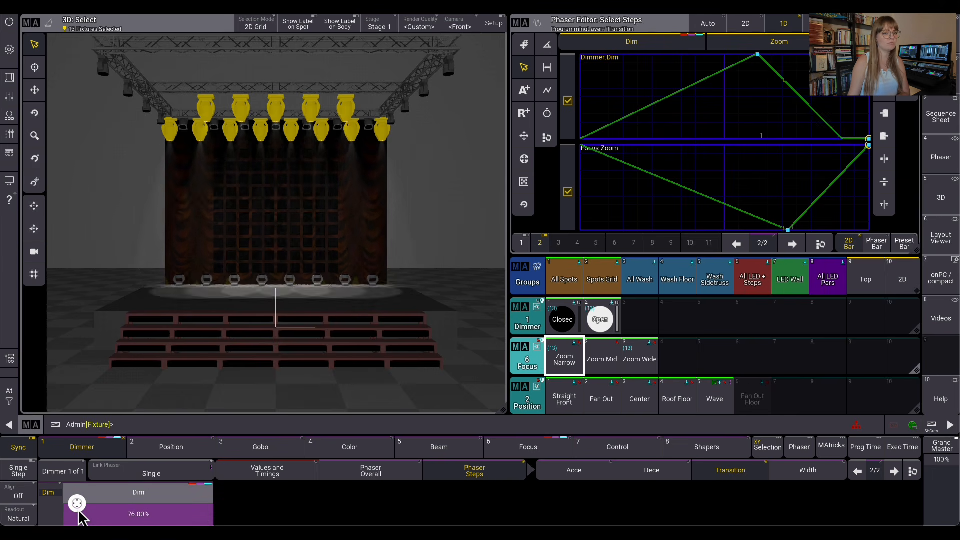
{"action": "scroll", "coordinate": [78, 510], "scroll_direction": "down", "scroll_amount": 2}
{"action": "scroll", "coordinate": [78, 510], "scroll_direction": "down", "scroll_amount": 2}
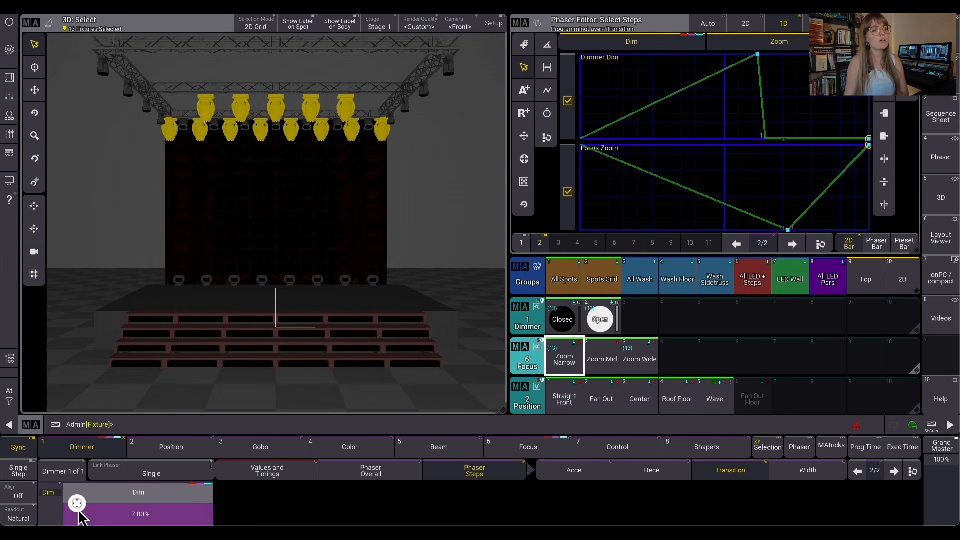
{"action": "scroll", "coordinate": [78, 510], "scroll_direction": "up", "scroll_amount": 1}
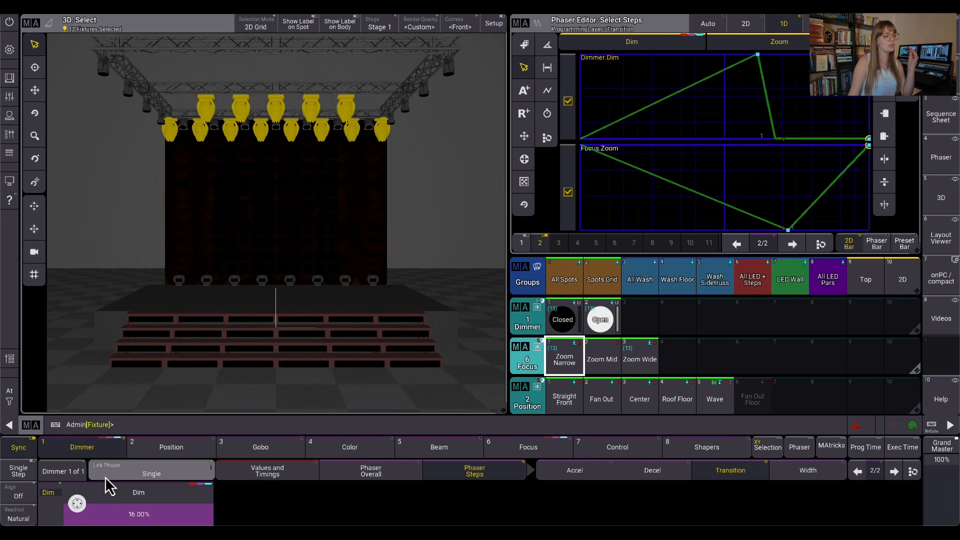
Increase the dimmer's step 2 width to about 54% and set its Transition to 35%
{"action": "left_click", "coordinate": [811, 473]}
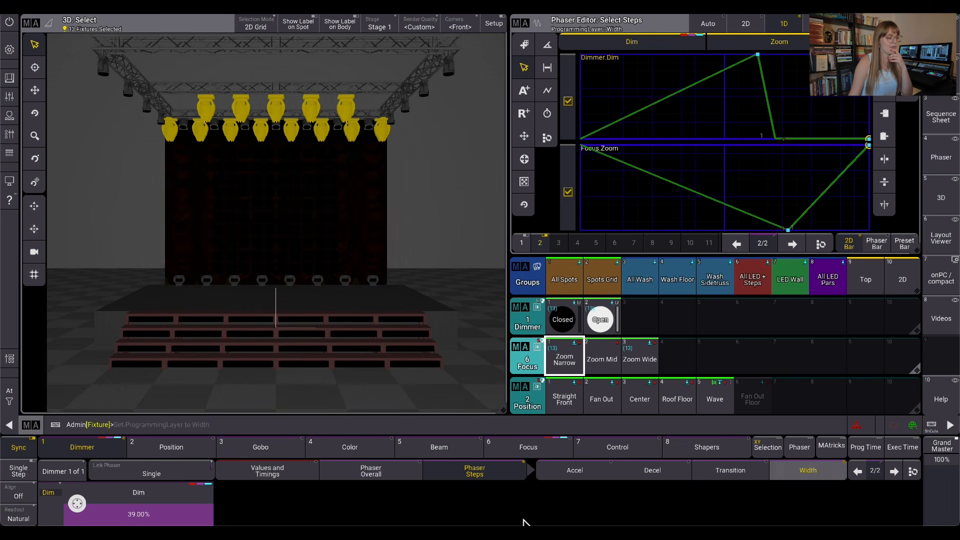
{"action": "scroll", "coordinate": [77, 503], "scroll_direction": "up", "scroll_amount": 12}
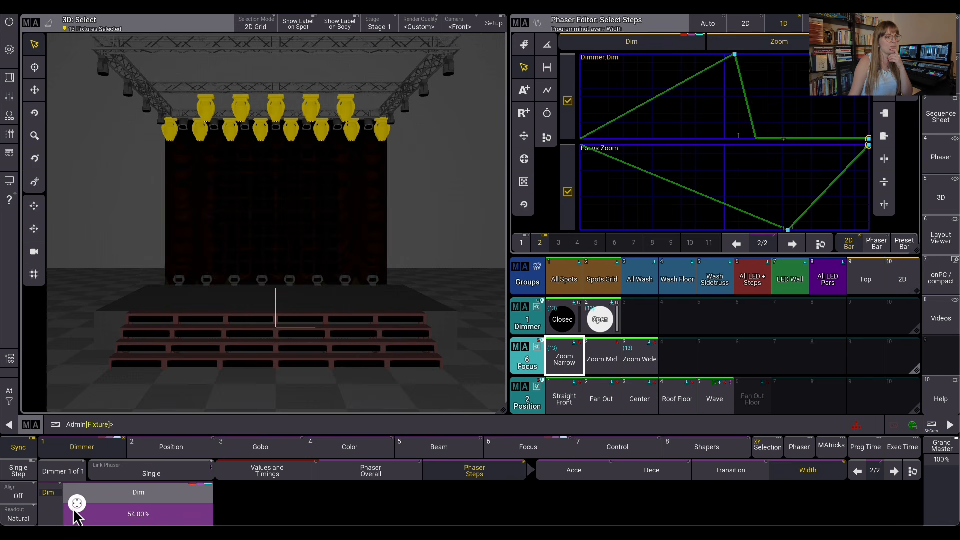
{"action": "left_click", "coordinate": [733, 472]}
{"action": "scroll", "coordinate": [77, 504], "scroll_direction": "up", "scroll_amount": 15}
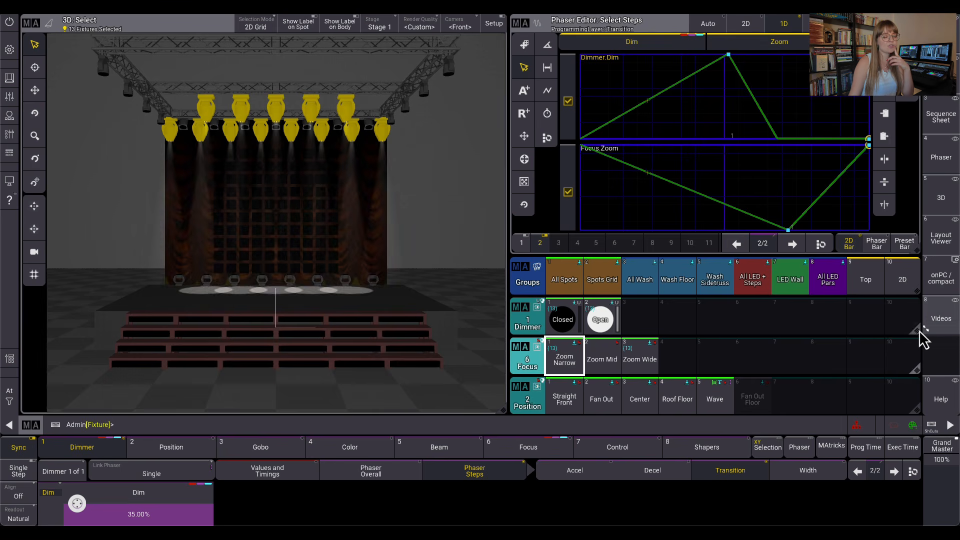
Shrink the Dimmer preset pool and add a Template Phaser preset pool in the freed space
{"action": "left_click_drag", "start_coordinate": [919, 330], "coordinate": [754, 327]}
{"action": "left_click", "coordinate": [754, 320]}
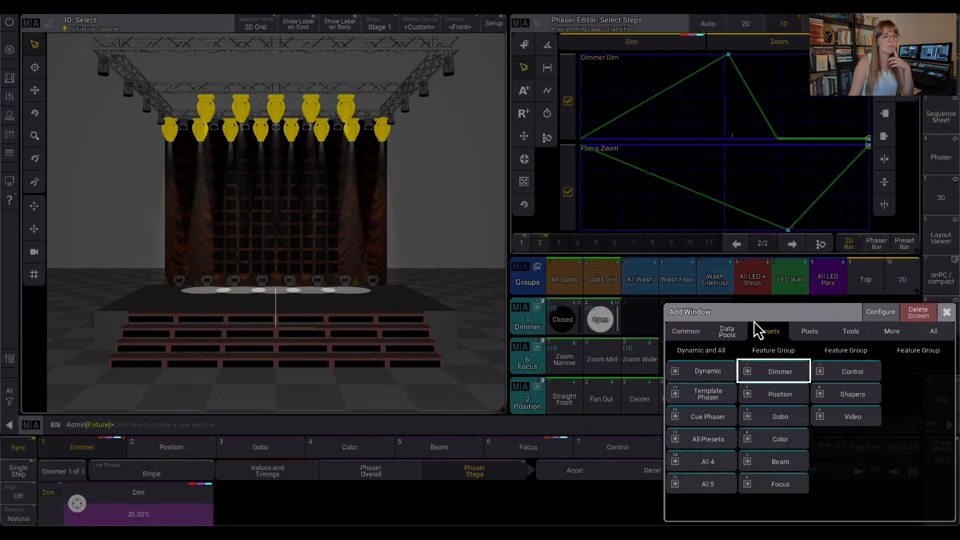
{"action": "left_click", "coordinate": [713, 396]}
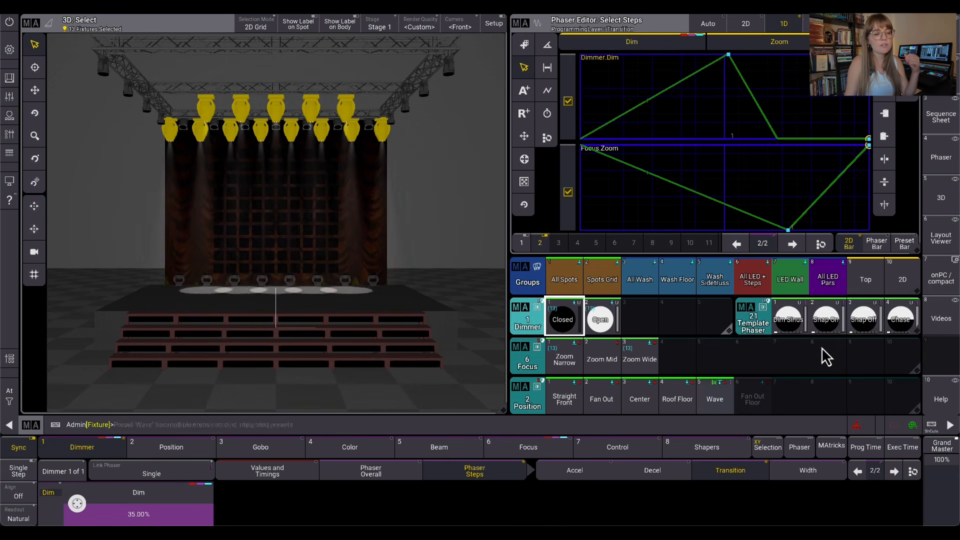
Store the combined dimmer and zoom phaser as Template Phaser preset 116
{"action": "scroll", "coordinate": [818, 333], "scroll_direction": "down", "scroll_amount": 17}
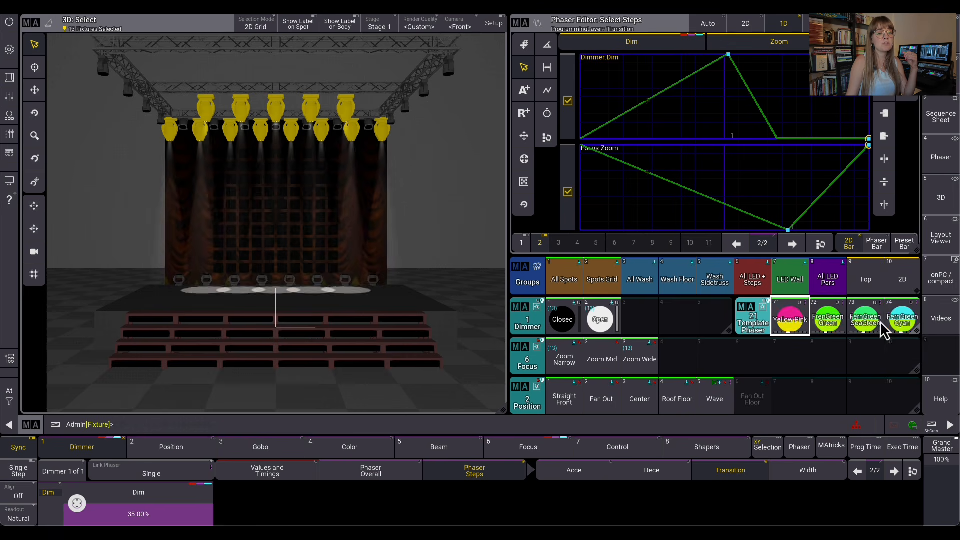
{"action": "scroll", "coordinate": [739, 334], "scroll_direction": "down", "scroll_amount": 5}
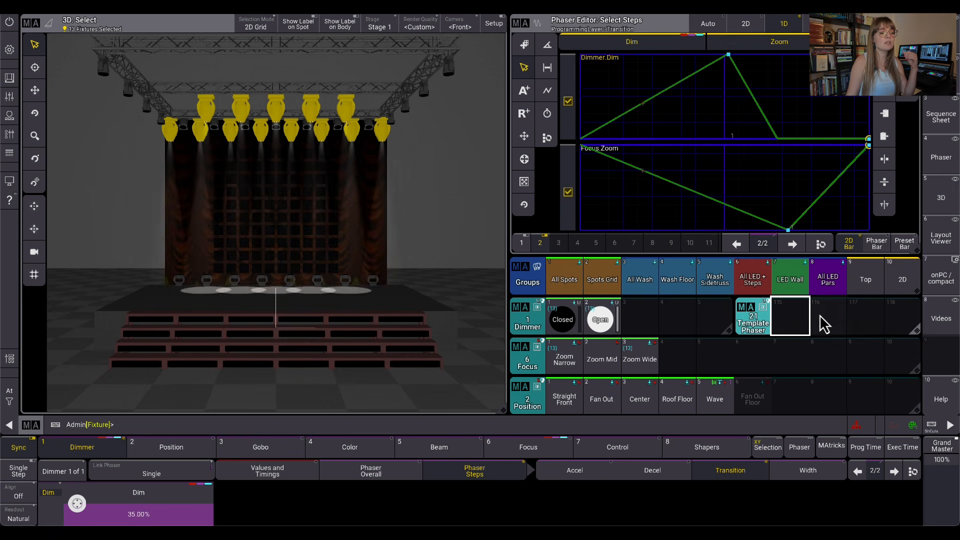
{"action": "left_click_drag", "start_coordinate": [826, 313], "coordinate": [799, 294]}
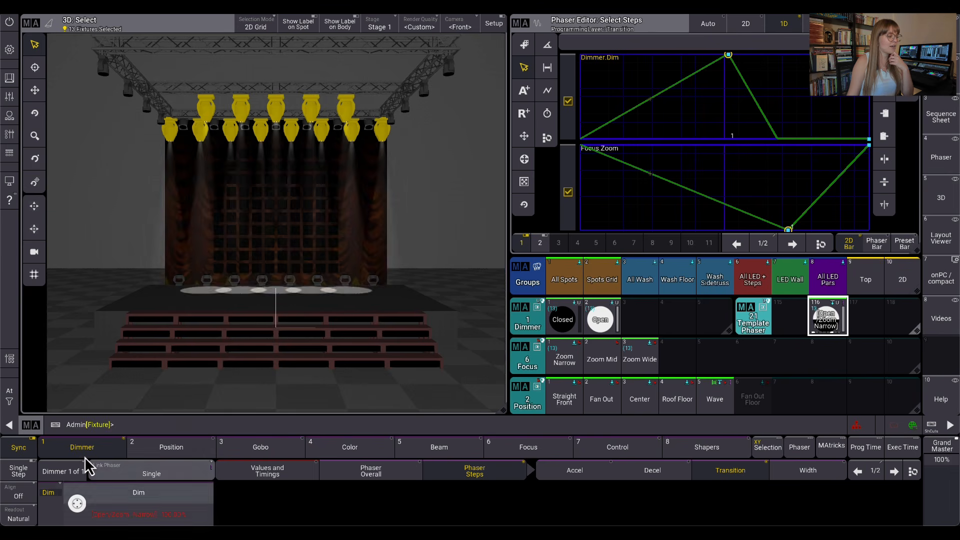
Activate the dimmer phaser values in the programmer with the command "on"
{"action": "left_click", "coordinate": [181, 429]}
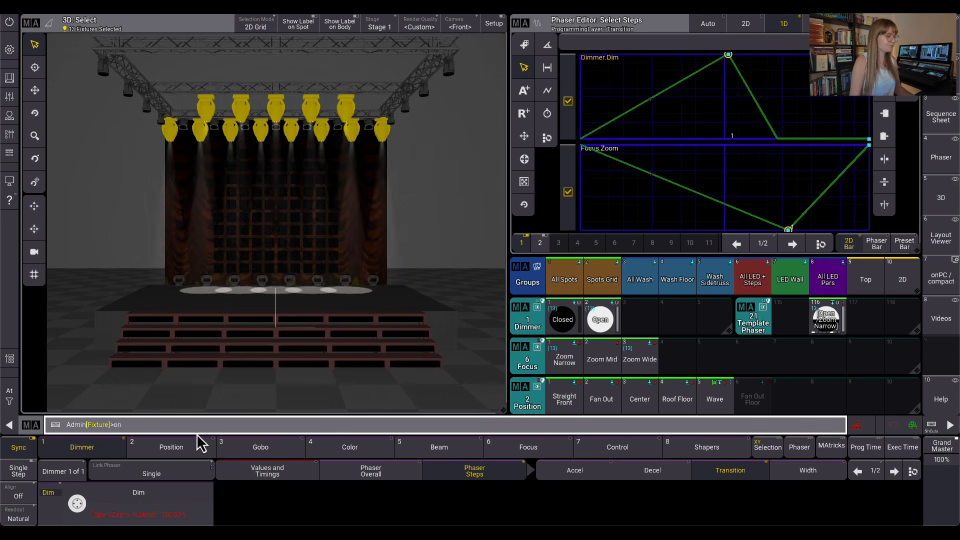
{"action": "type", "text": "on"}
{"action": "key", "text": "Return"}
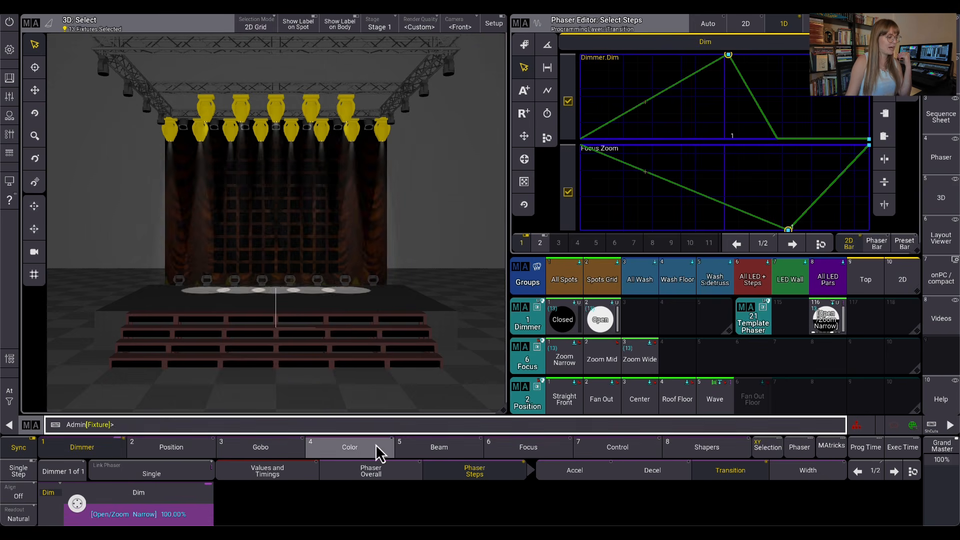
Assign preset 6.1 Zoom Narrow as the absolute Zoom value for phaser step 1
{"action": "left_click", "coordinate": [528, 452]}
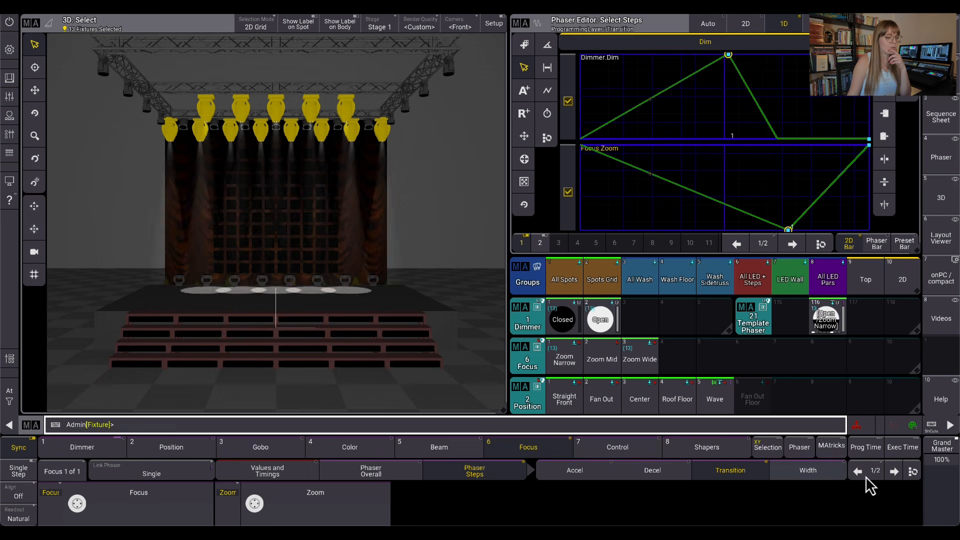
{"action": "left_click", "coordinate": [285, 474]}
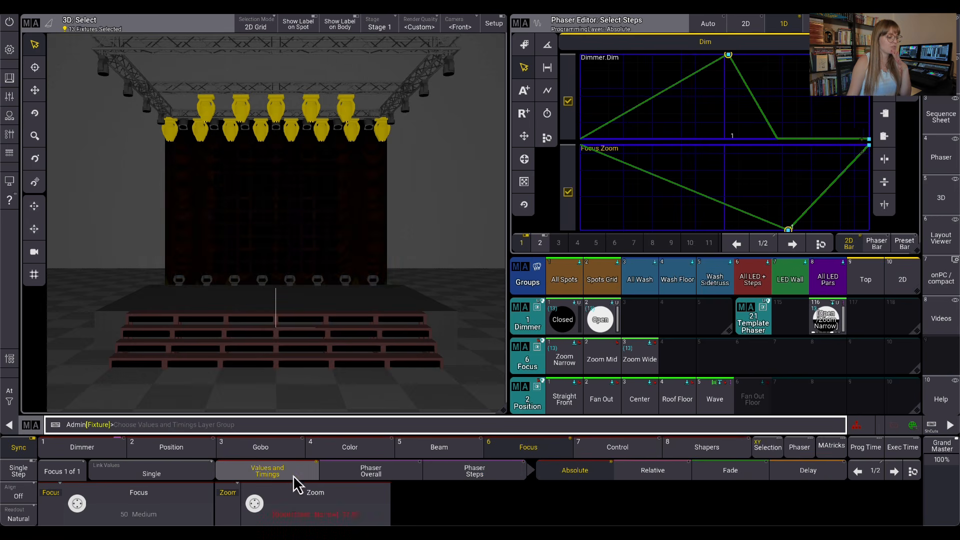
{"action": "left_click", "coordinate": [330, 500]}
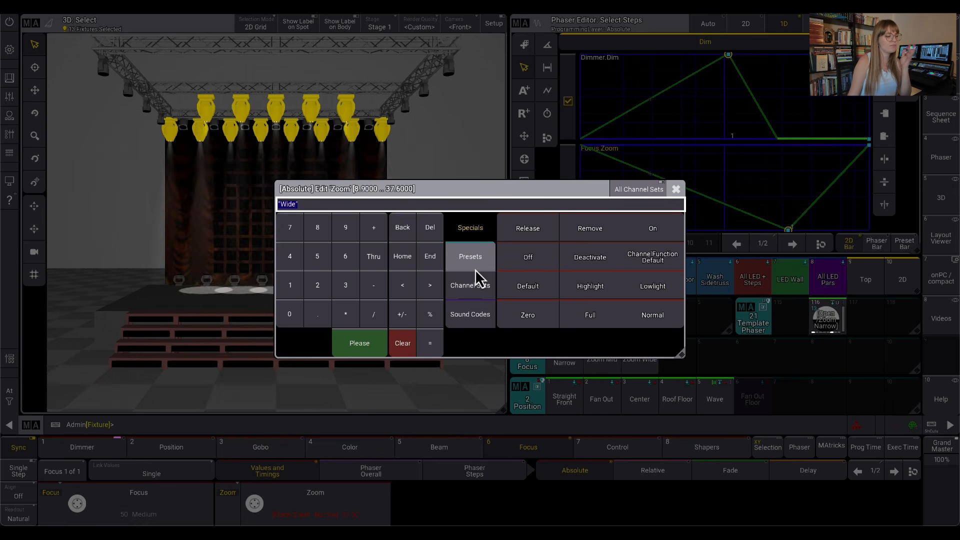
{"action": "left_click", "coordinate": [478, 256]}
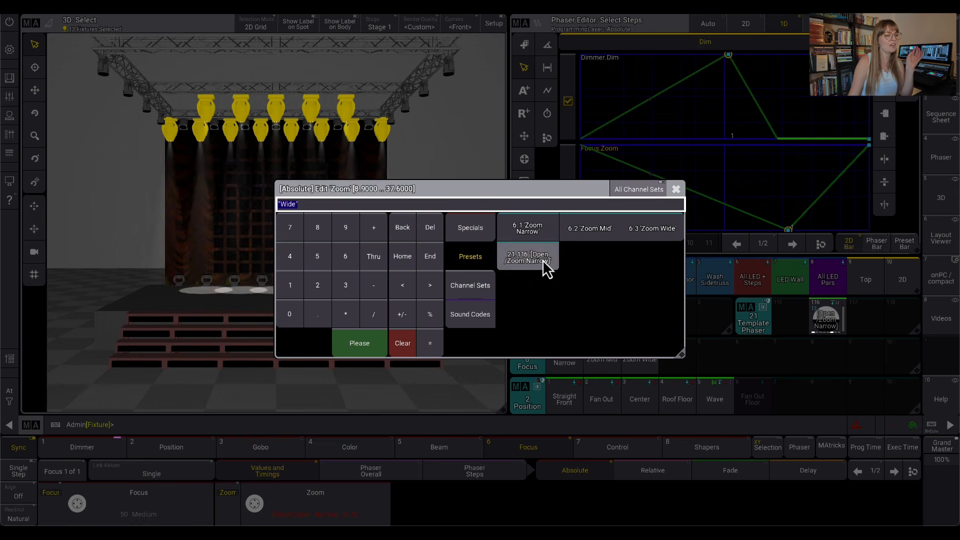
{"action": "left_click", "coordinate": [553, 228]}
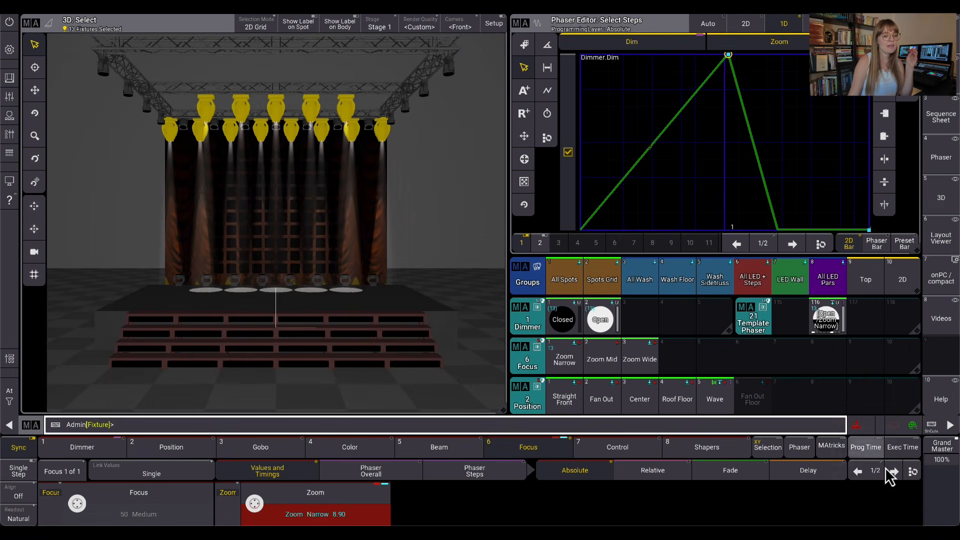
Assign preset 6.3 Zoom Wide to Zoom in step 2 and store the phaser as Template Phaser preset 117
{"action": "left_click", "coordinate": [892, 473]}
{"action": "left_click", "coordinate": [321, 512]}
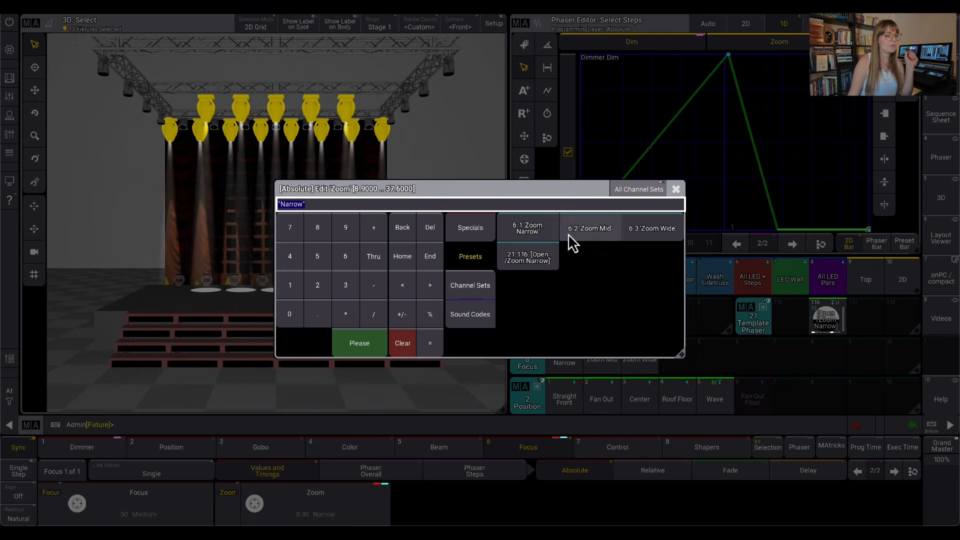
{"action": "left_click", "coordinate": [642, 238]}
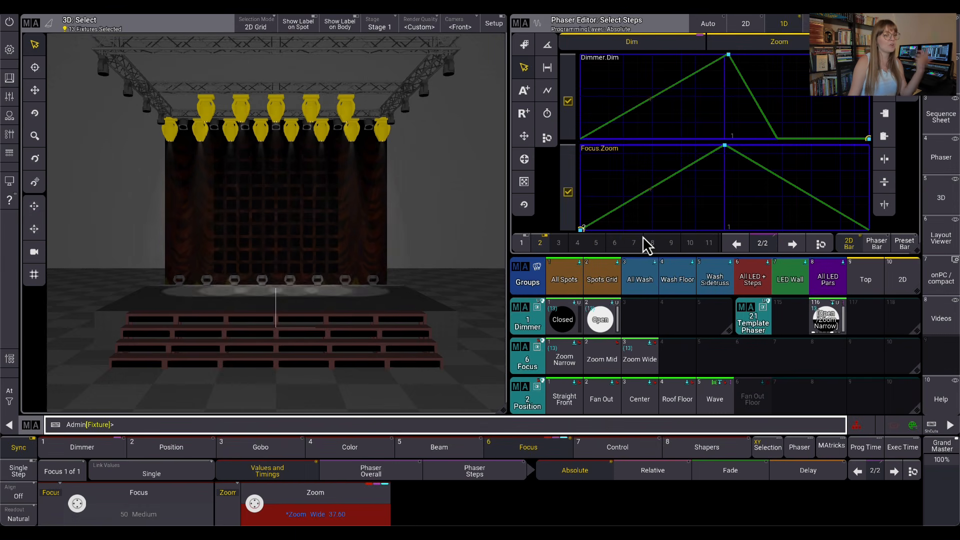
{"action": "left_click_drag", "start_coordinate": [867, 319], "coordinate": [868, 388]}
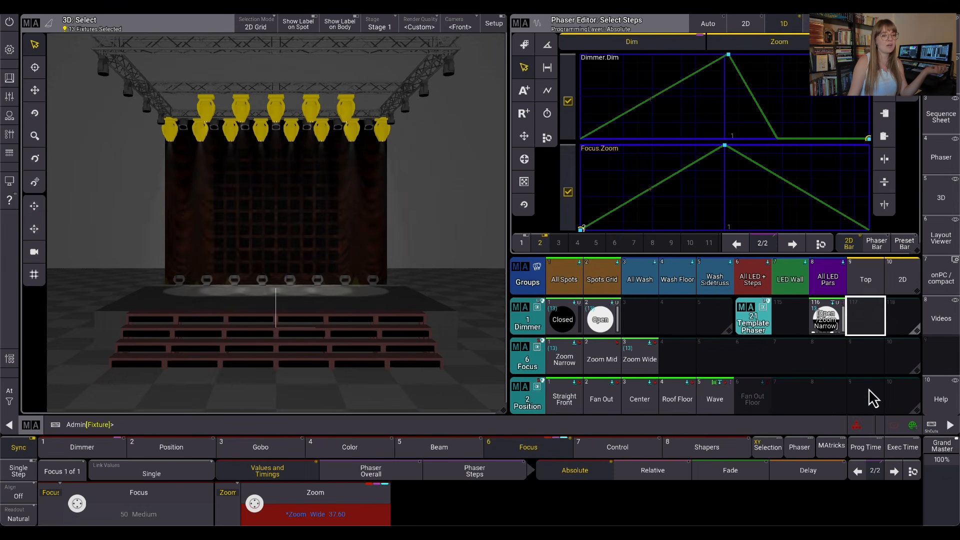
{"action": "left_click", "coordinate": [831, 290]}
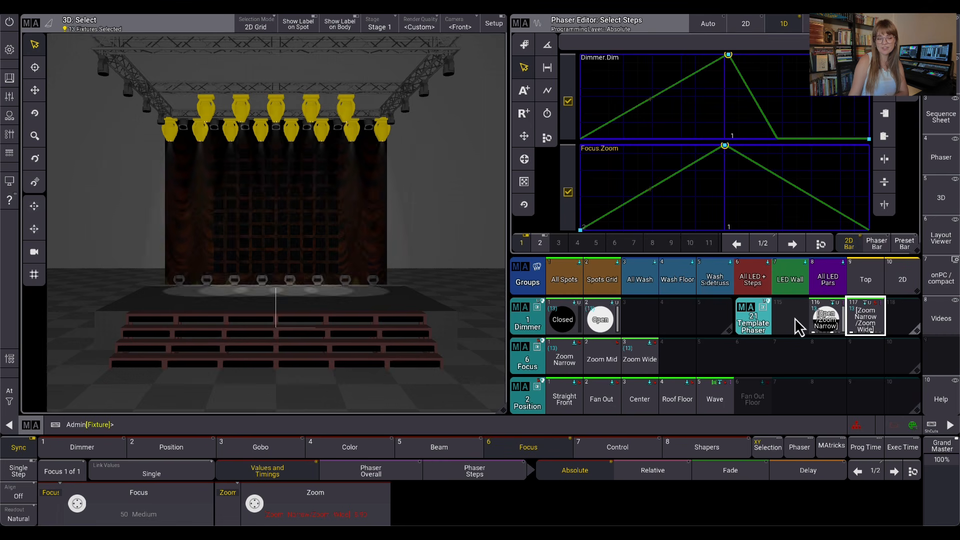
Clear the programmer values and select the Spots Grid group
{"action": "left_click", "coordinate": [10, 397]}
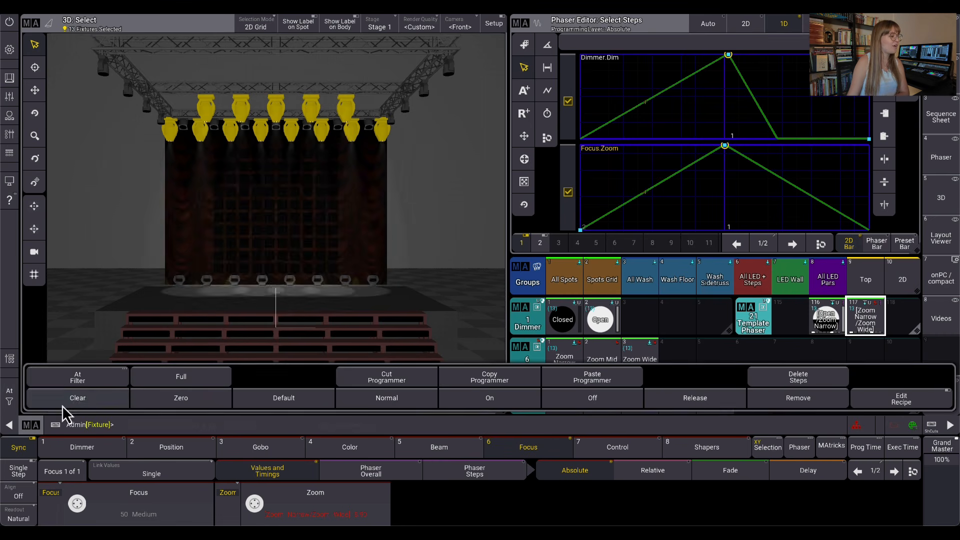
{"action": "left_click", "coordinate": [30, 399]}
{"action": "left_click", "coordinate": [602, 283]}
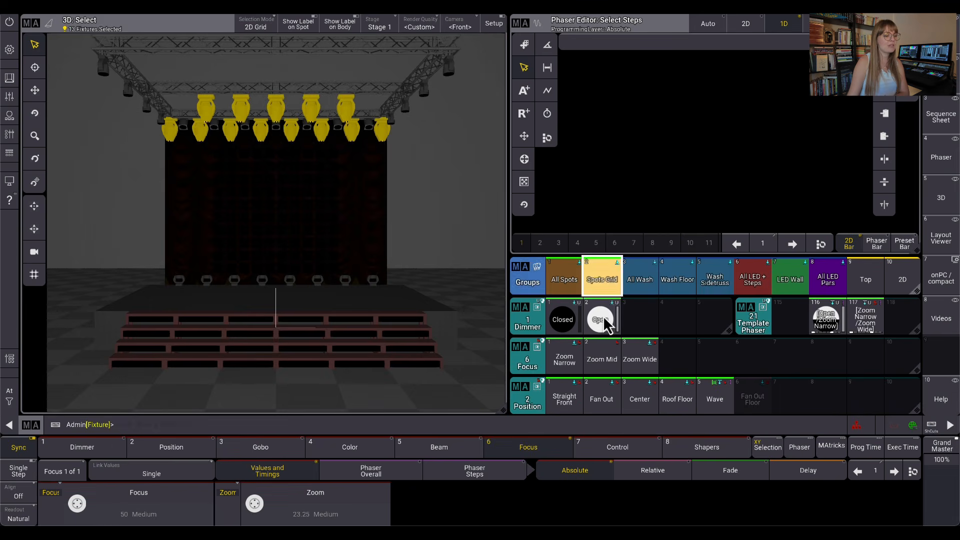
Apply the Open dimmer and Straight Front position presets, plus Template Phaser preset 116, to the selected spots
{"action": "left_click", "coordinate": [600, 319]}
{"action": "left_click", "coordinate": [563, 399]}
{"action": "left_click", "coordinate": [839, 327]}
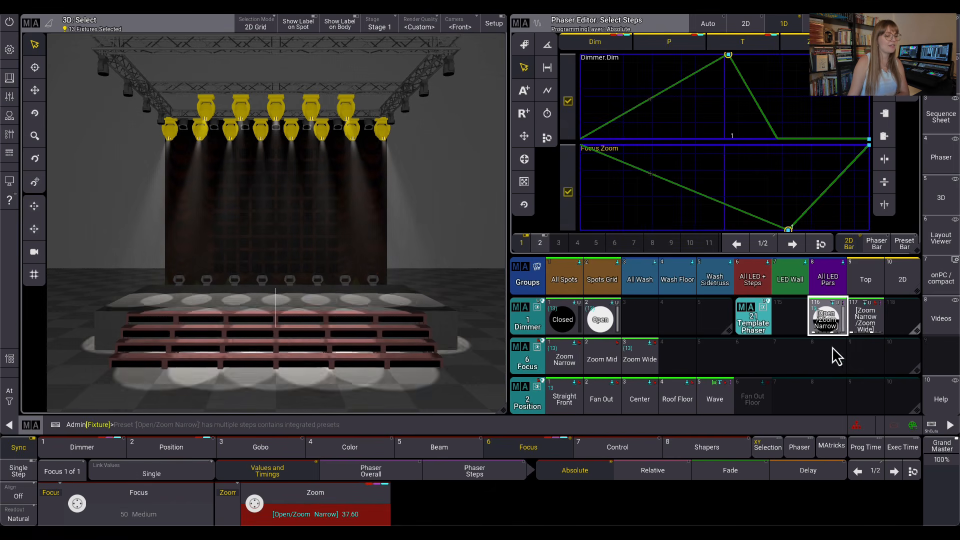
Spread the phaser phase from 0 to 360° along X with MAtricks and shuffle the fixture order, leaving the MAtricks Editor closed
{"action": "left_click", "coordinate": [839, 446]}
{"action": "left_click", "coordinate": [600, 363]}
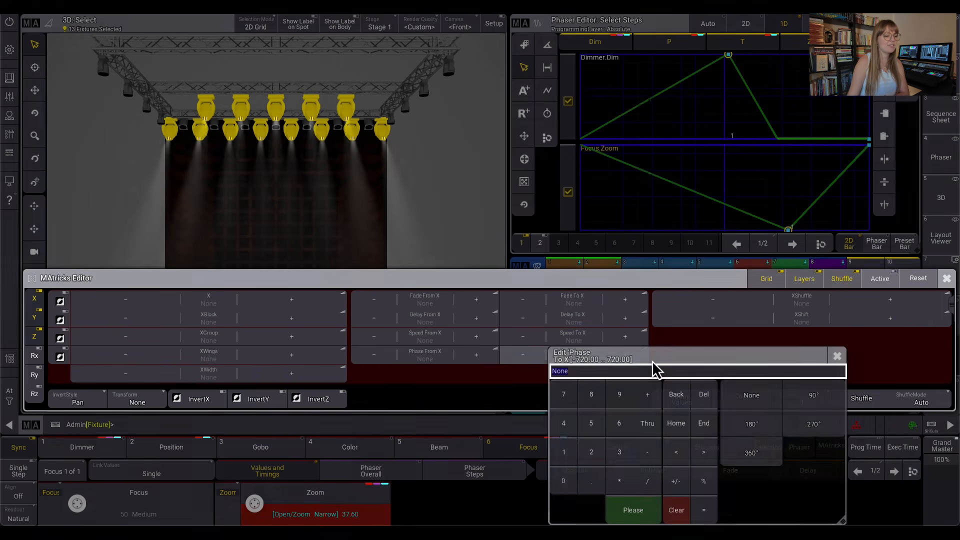
{"action": "left_click", "coordinate": [744, 446]}
{"action": "left_click", "coordinate": [853, 400]}
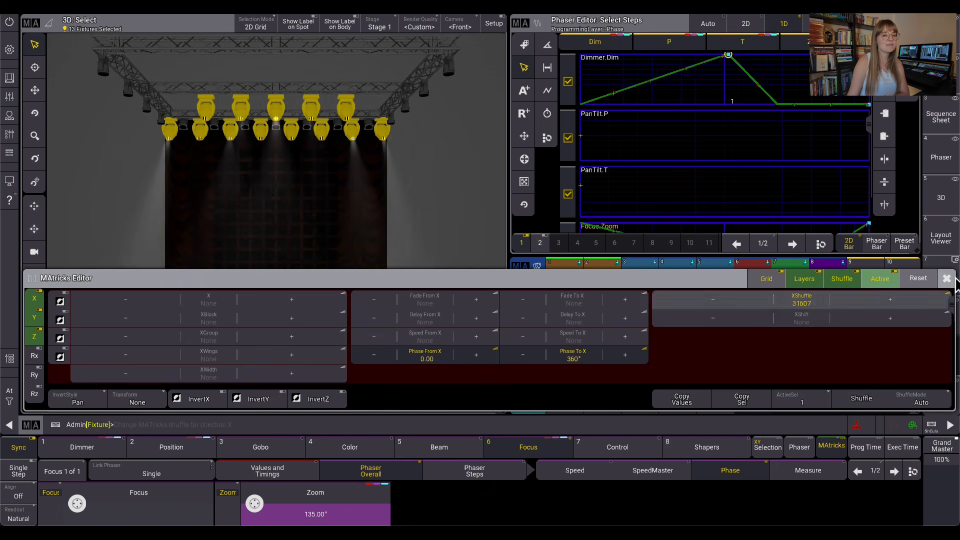
{"action": "left_click", "coordinate": [946, 279]}
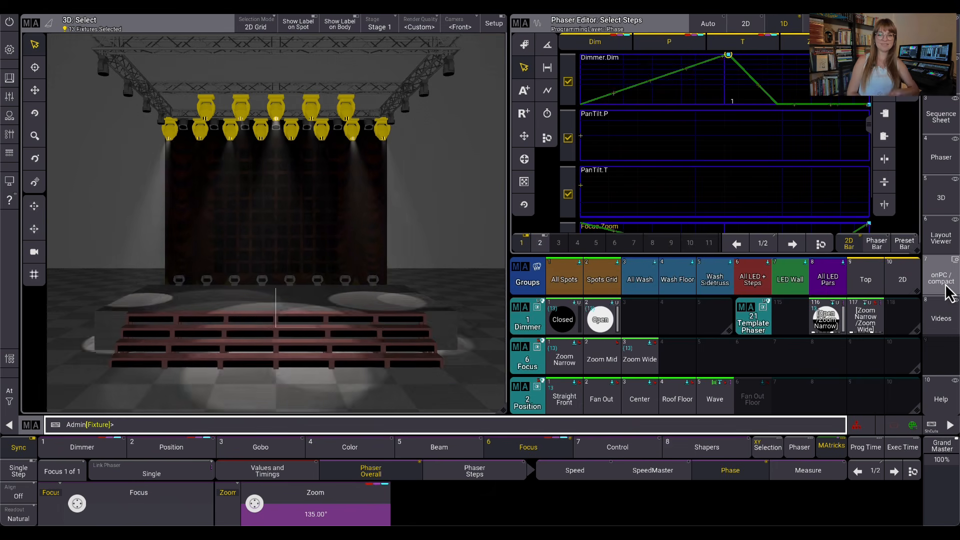